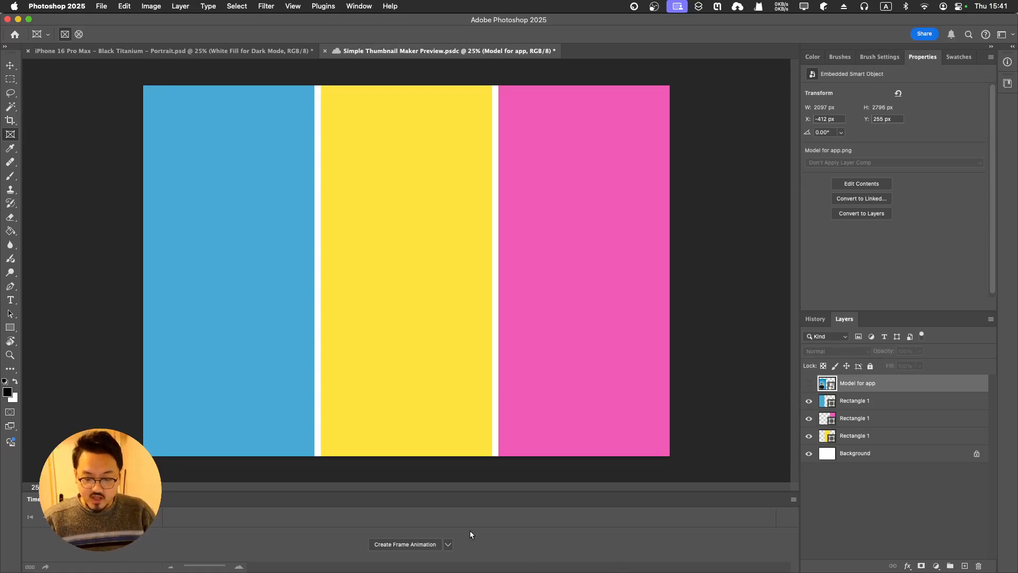
Check the required iPhone 6.9" screenshot dimensions on the App Store Connect version page, and return to the Photoshop preview document.
{"action": "key", "text": "ctrl+Up"}
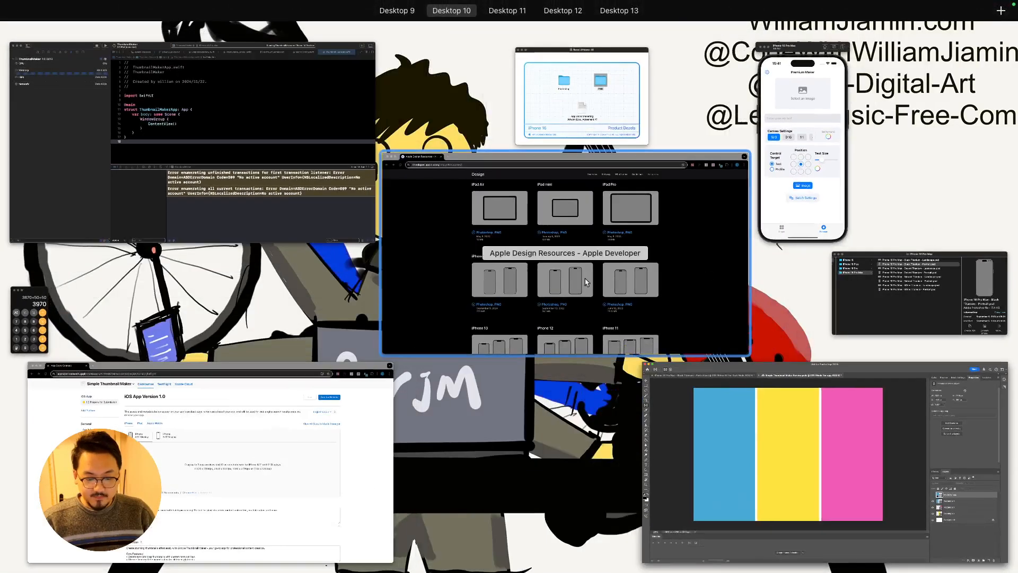
{"action": "left_click", "coordinate": [274, 419]}
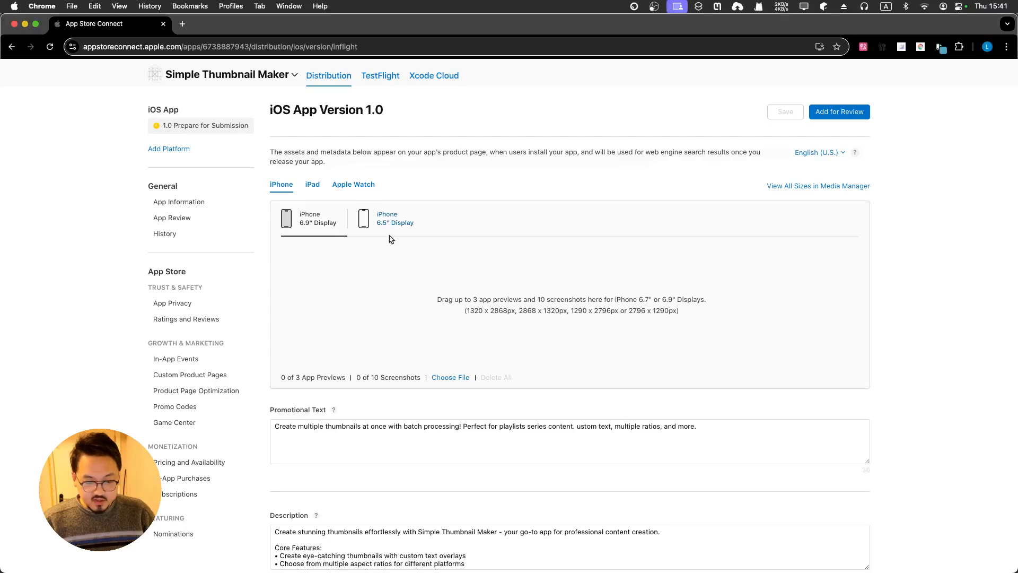
{"action": "key", "text": "ctrl+Right"}
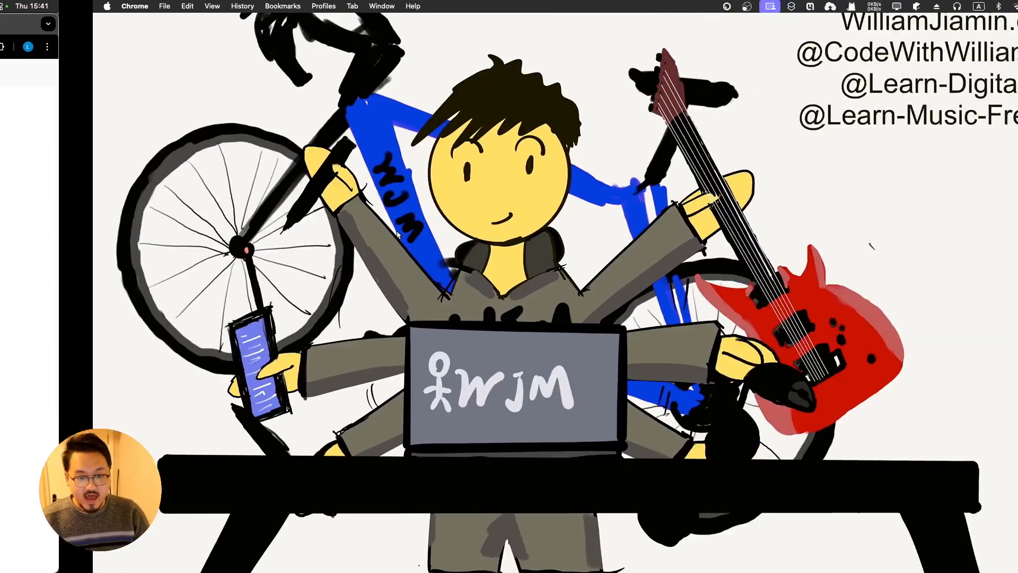
{"action": "key", "text": "ctrl+Left"}
{"action": "key", "text": "ctrl+Up"}
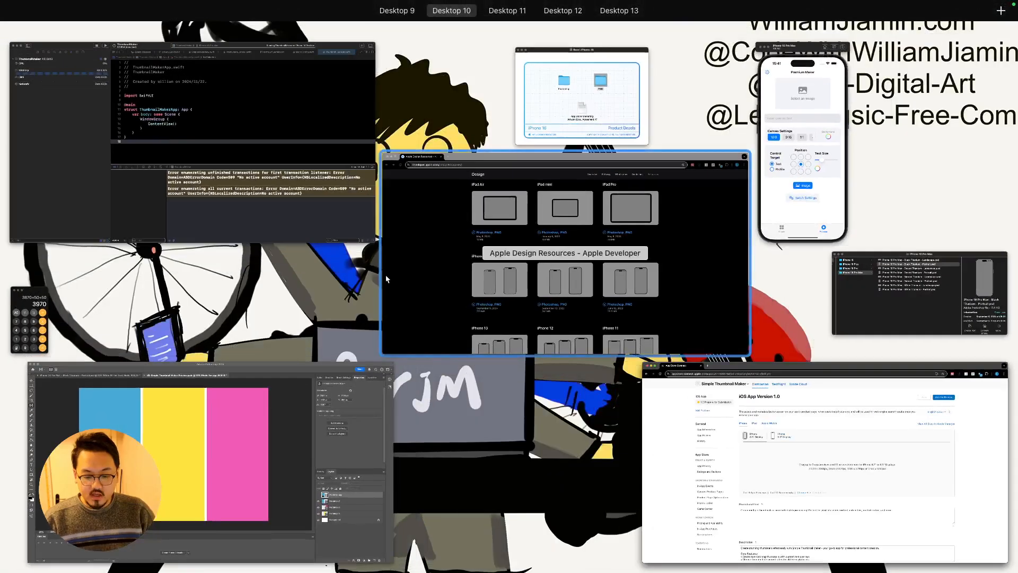
{"action": "left_click", "coordinate": [233, 472]}
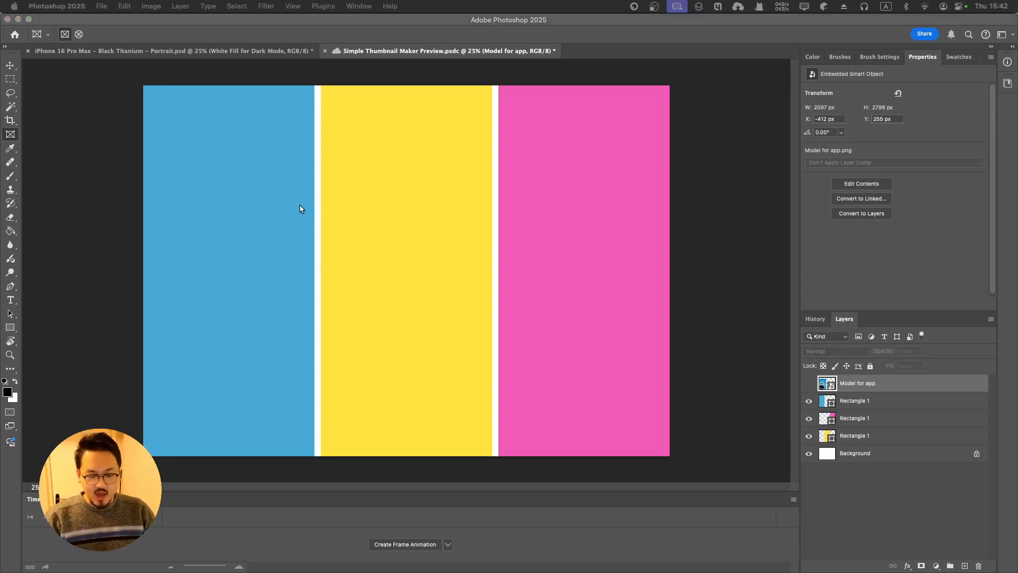
Make the hidden Model for app layer visible in the preview document.
{"action": "left_click", "coordinate": [809, 386]}
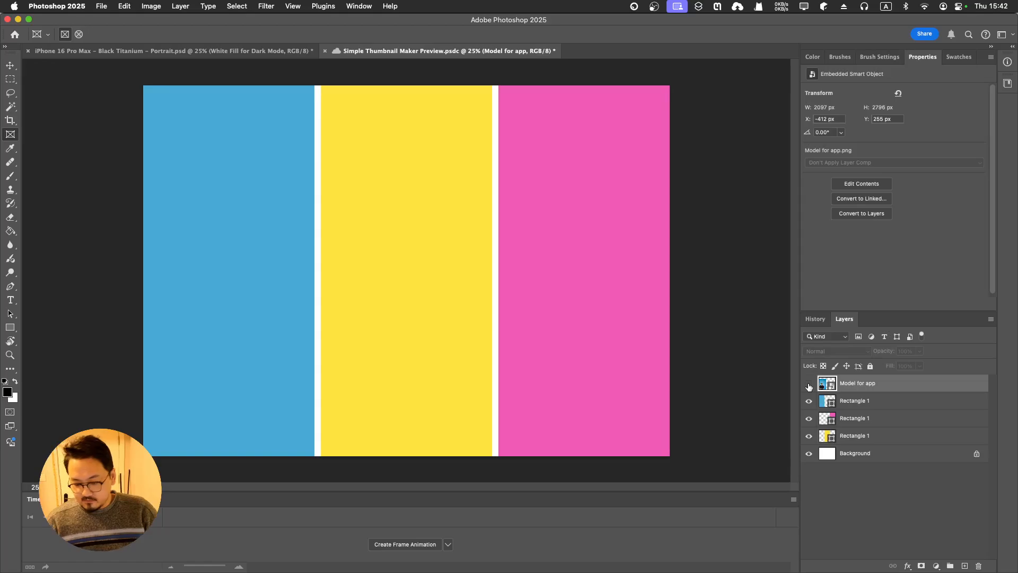
{"action": "left_click", "coordinate": [809, 386]}
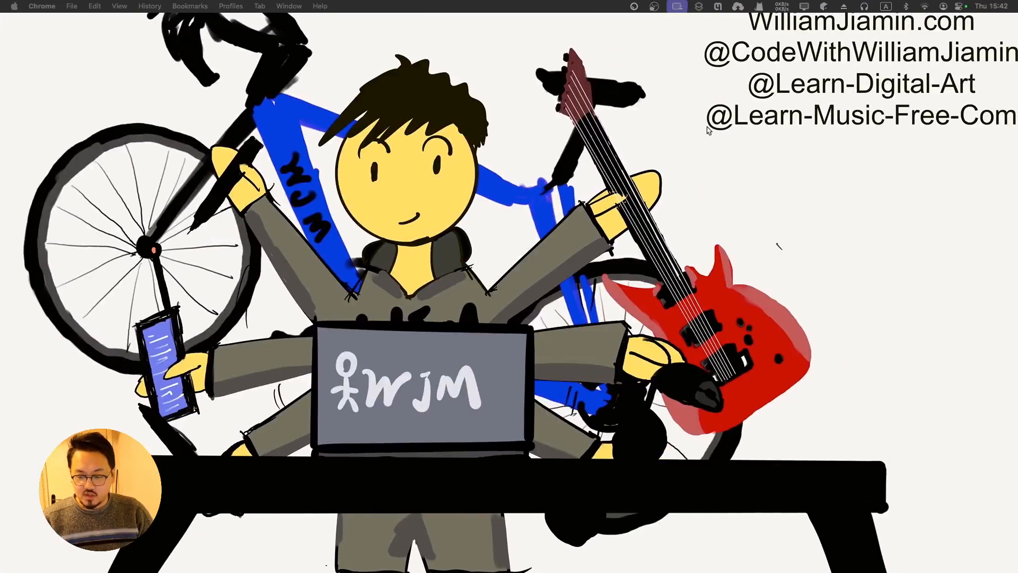
{"action": "key", "text": "ctrl+Left"}
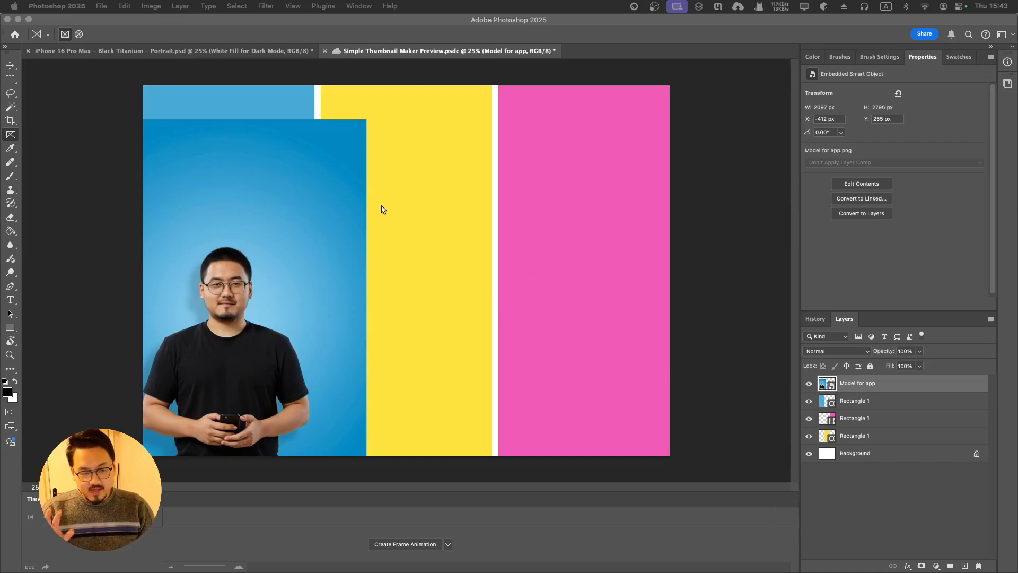
Rename the yellow rectangle's layer to Rectangle 2.
{"action": "left_click", "coordinate": [872, 404]}
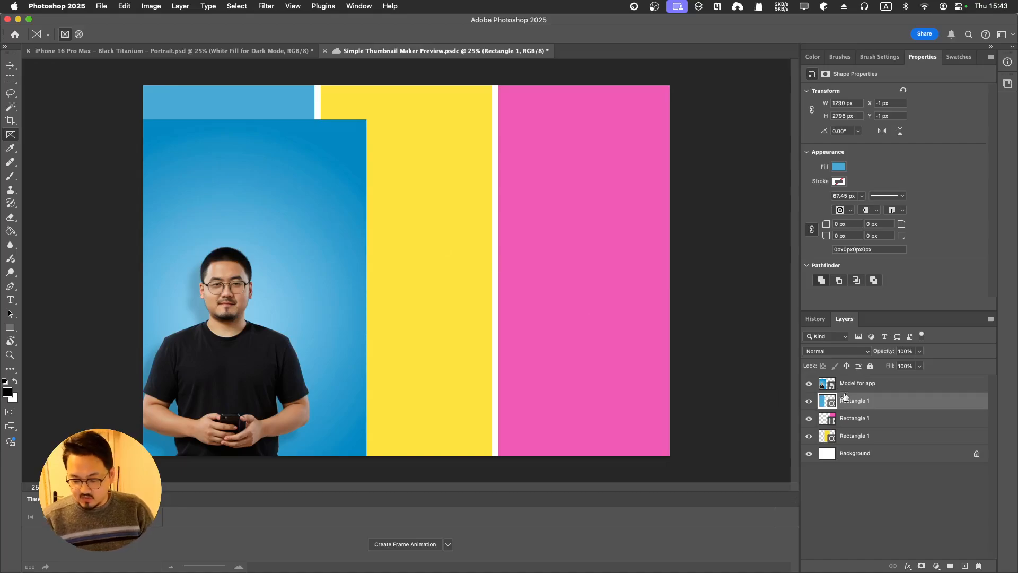
{"action": "double_click", "coordinate": [868, 403]}
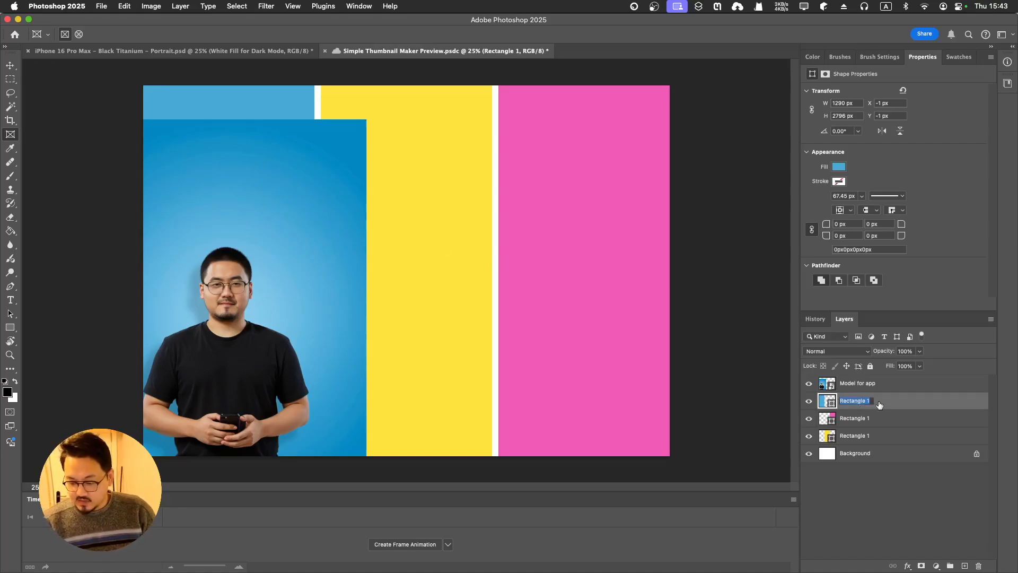
{"action": "key", "text": "Right"}
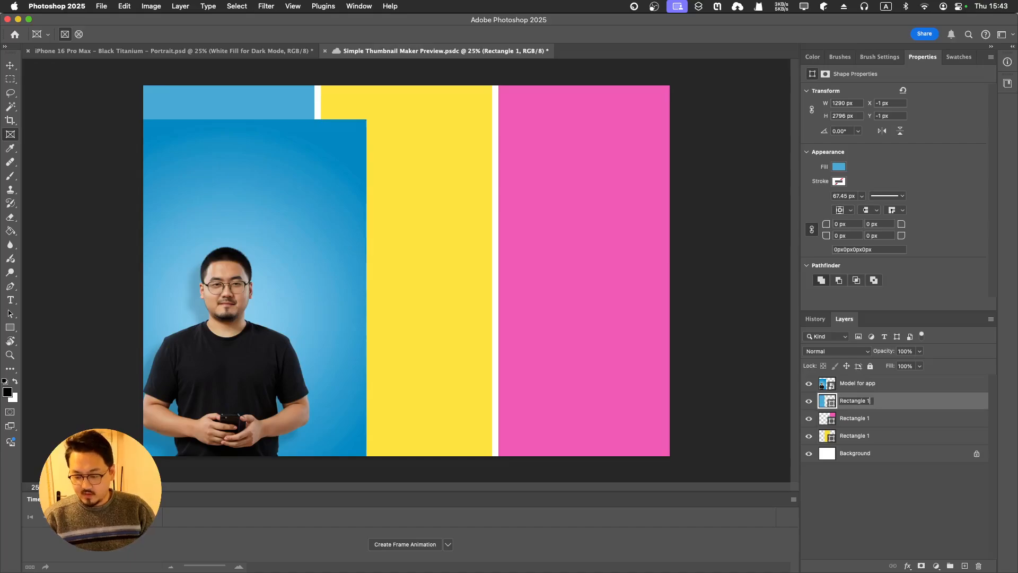
{"action": "double_click", "coordinate": [868, 436]}
{"action": "key", "text": "Right"}
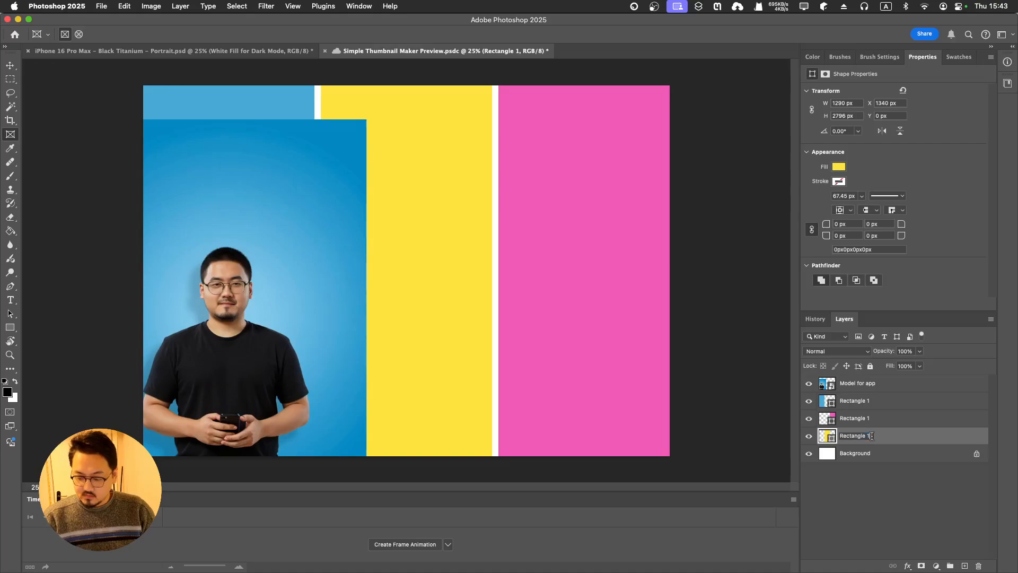
{"action": "key", "text": "BackSpace"}
{"action": "type", "text": "2"}
{"action": "key", "text": "Return"}
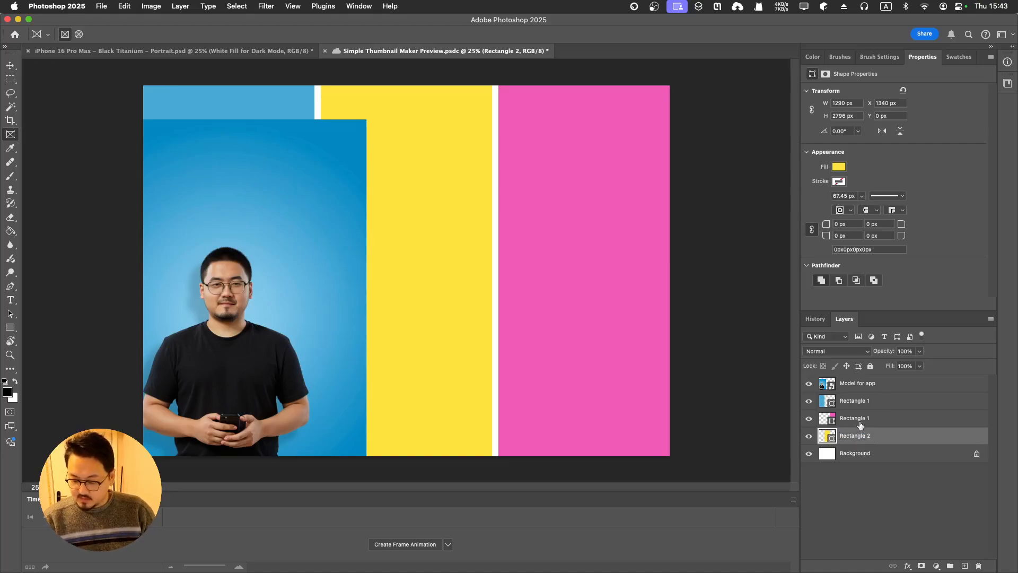
Rename the pink rectangle's layer to Rectangle 3.
{"action": "double_click", "coordinate": [859, 419]}
{"action": "key", "text": "Right"}
{"action": "key", "text": "BackSpace"}
{"action": "type", "text": "3"}
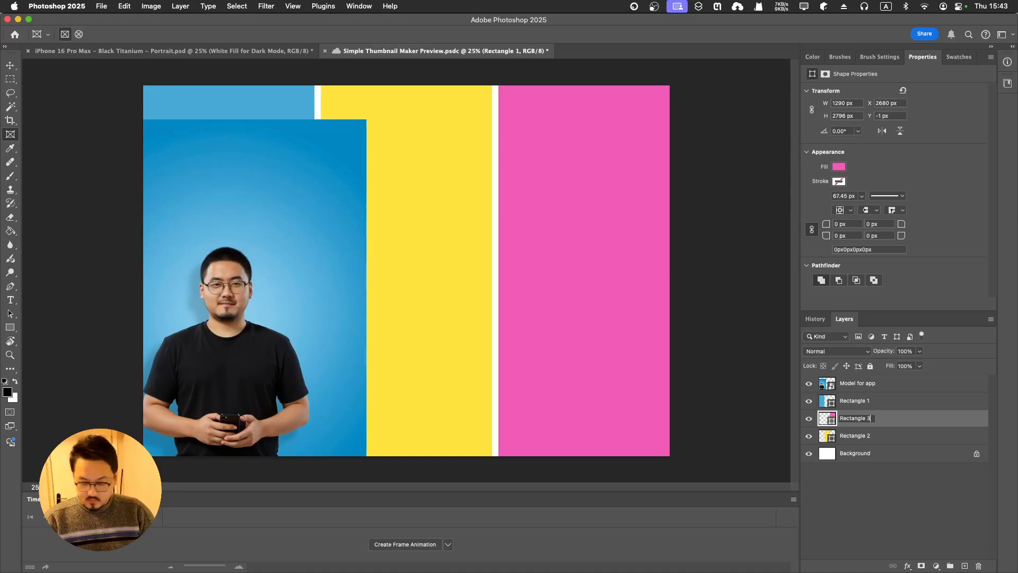
{"action": "key", "text": "Return"}
Create a clipping mask that clips the Model for app layer to the blue Rectangle 1 layer.
{"action": "left_click", "coordinate": [867, 406]}
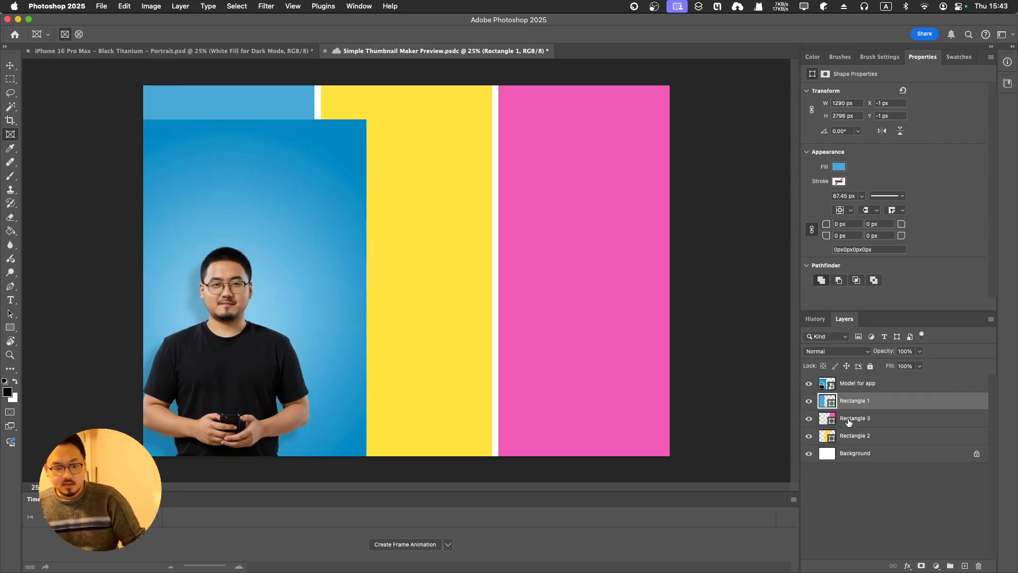
{"action": "left_click", "coordinate": [858, 391]}
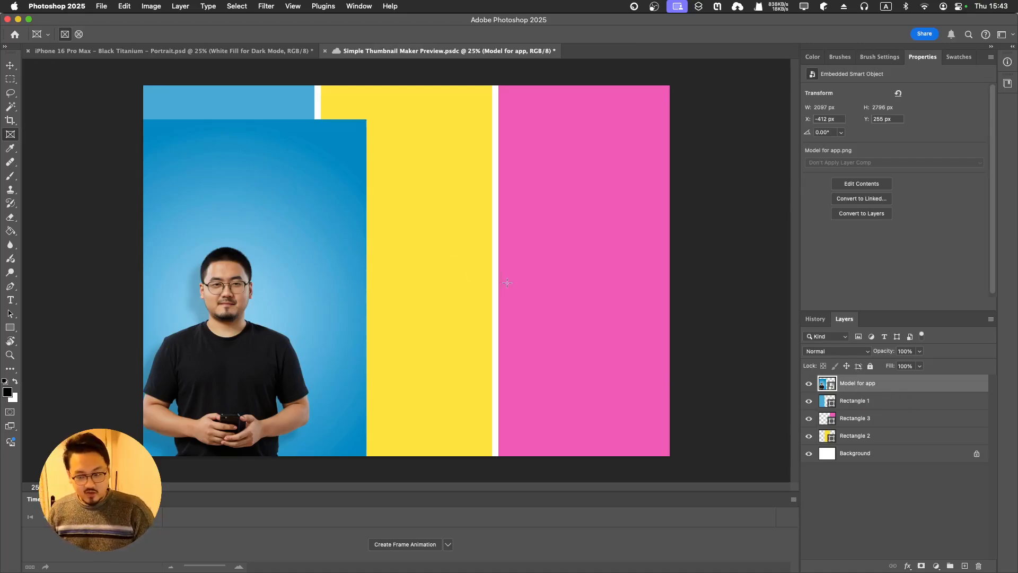
{"action": "right_click", "coordinate": [855, 382]}
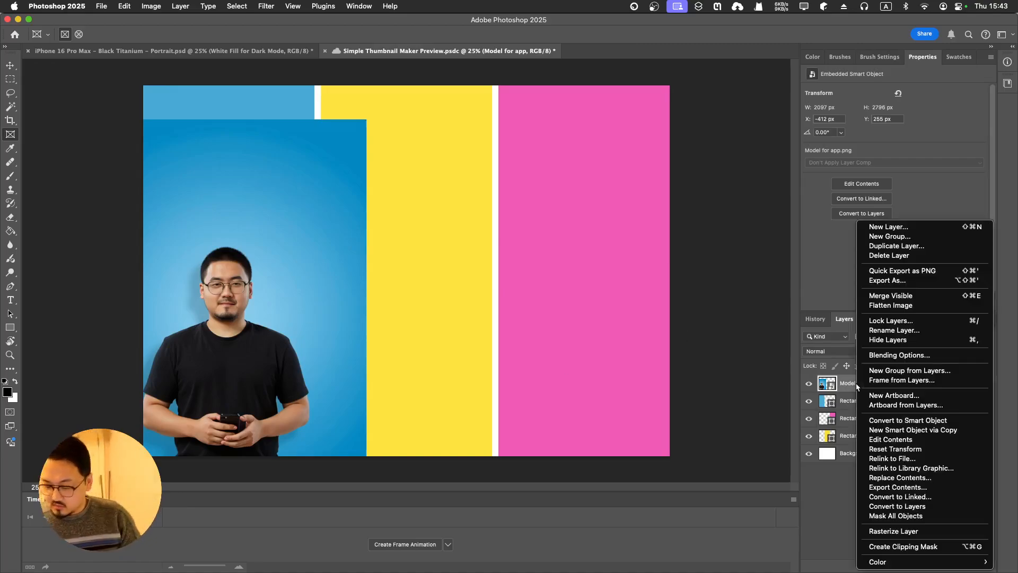
{"action": "left_click", "coordinate": [925, 552]}
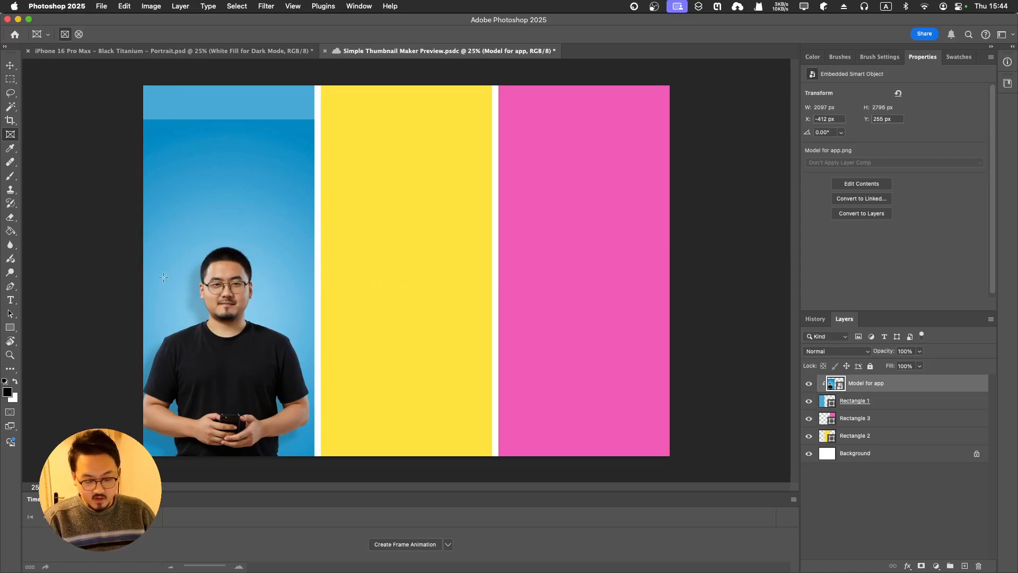
Free-transform the model image, shifting it right to X 660.50 px and scaling it proportionally to about 71.5%.
{"action": "key", "text": "super+t"}
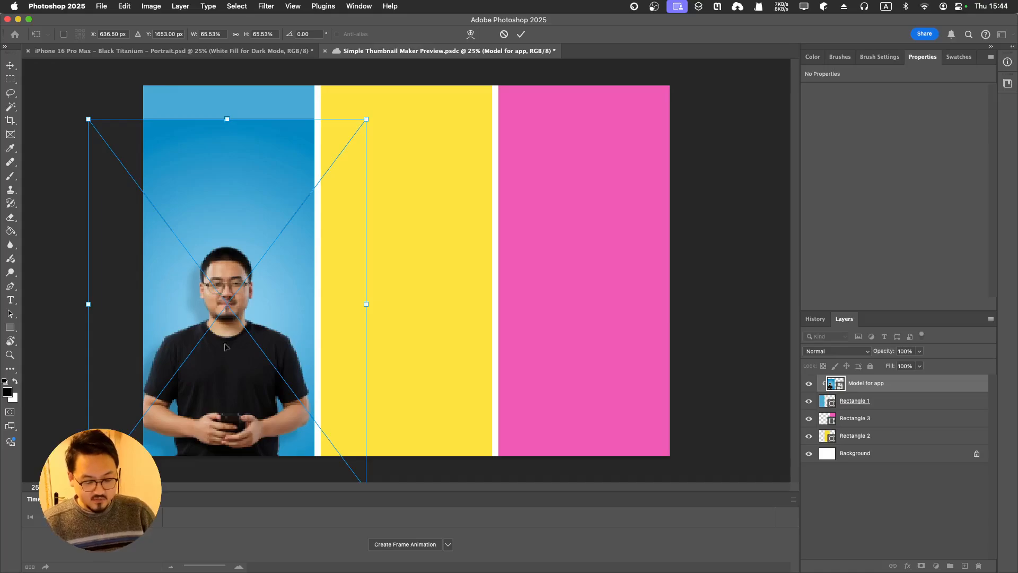
{"action": "key", "text": "Right"}
{"action": "key", "text": "Right"}
{"action": "key", "text": "Right"}
{"action": "key", "text": "Right"}
{"action": "key", "text": "Right"}
{"action": "key", "text": "Right"}
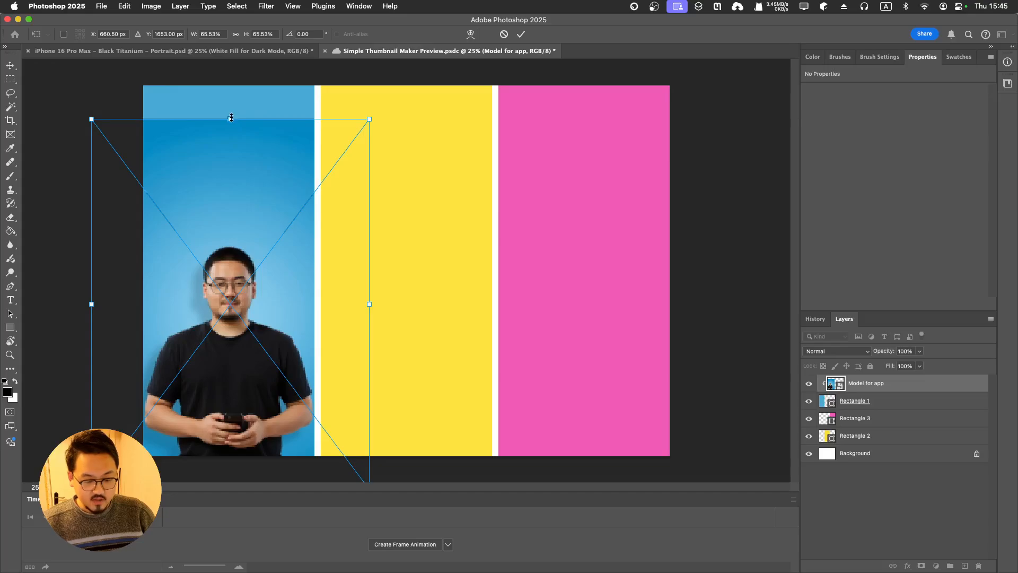
{"action": "left_click_drag", "start_coordinate": [231, 117], "coordinate": [231, 88]}
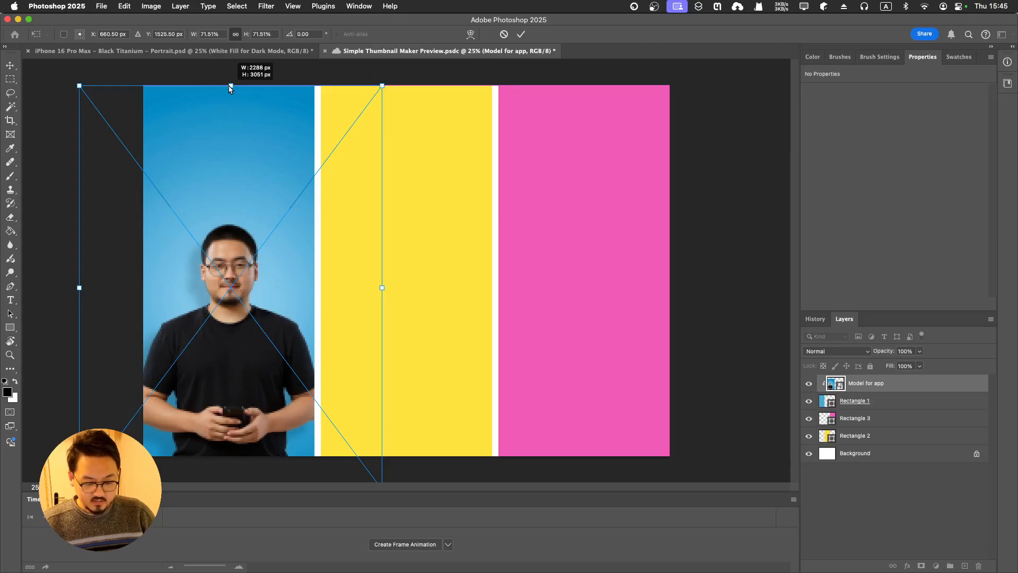
Nudge the model image down, enlarge it to about 73% so it reaches the blue panel's top edge, and apply the transform.
{"action": "key", "text": "Down"}
{"action": "key", "text": "Down"}
{"action": "key", "text": "Down"}
{"action": "key", "text": "Down"}
{"action": "key", "text": "Down"}
{"action": "key", "text": "Down"}
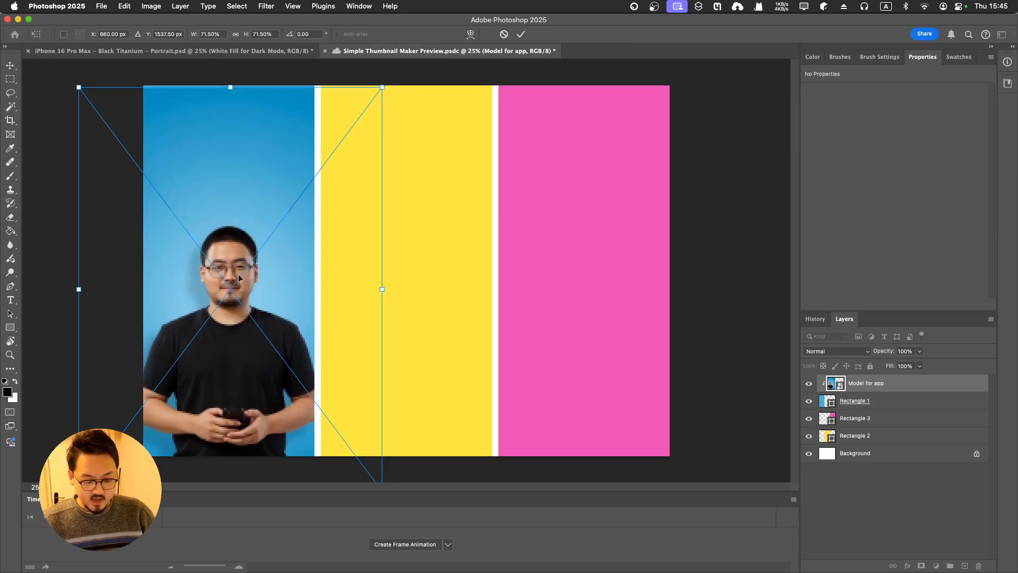
{"action": "key", "text": "Down"}
{"action": "key", "text": "Down"}
{"action": "key", "text": "Down"}
{"action": "key", "text": "Down"}
{"action": "key", "text": "Down"}
{"action": "key", "text": "Down"}
{"action": "key", "text": "Down"}
{"action": "key", "text": "Down"}
{"action": "key", "text": "Down"}
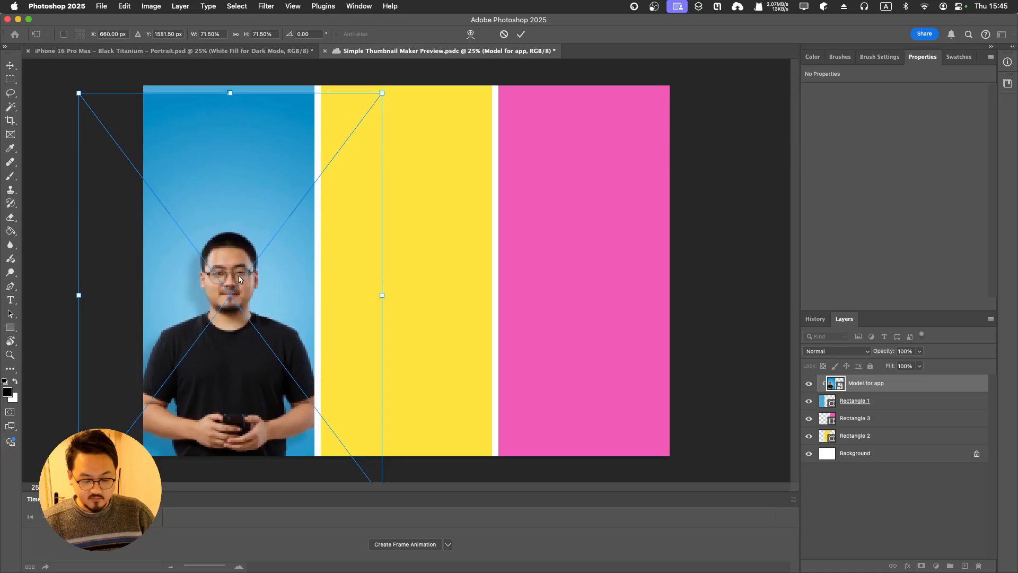
{"action": "key", "text": "Down"}
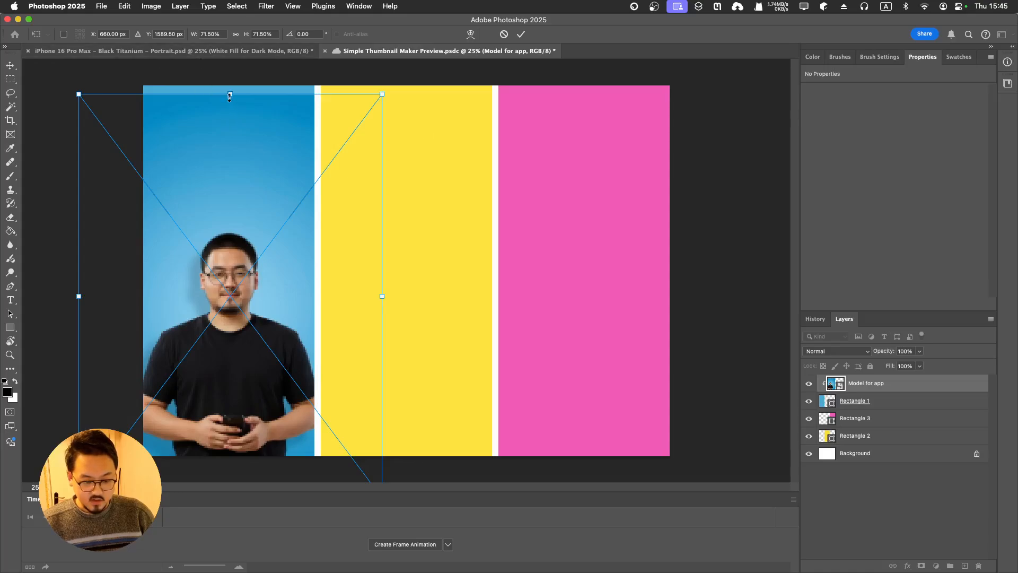
{"action": "left_click_drag", "start_coordinate": [231, 98], "coordinate": [230, 86]}
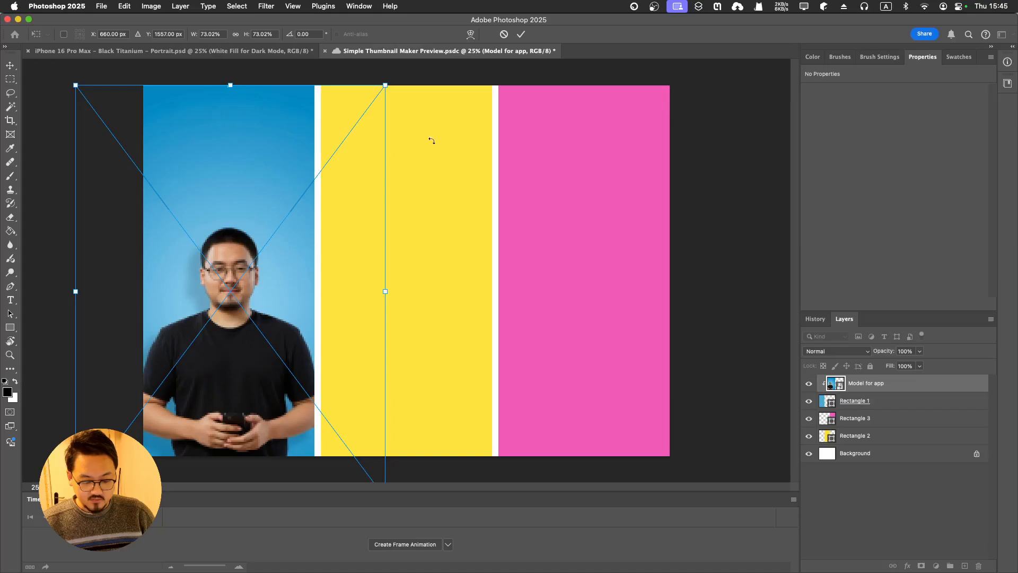
{"action": "left_click", "coordinate": [521, 35]}
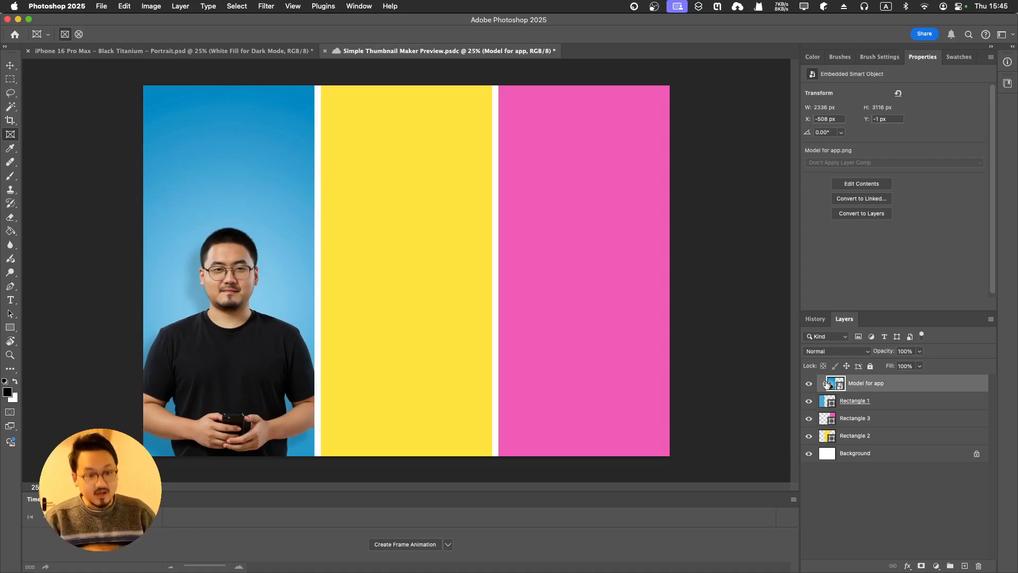
Duplicate the Model for app layer by copying and pasting it, and save the document.
{"action": "key", "text": "super+c"}
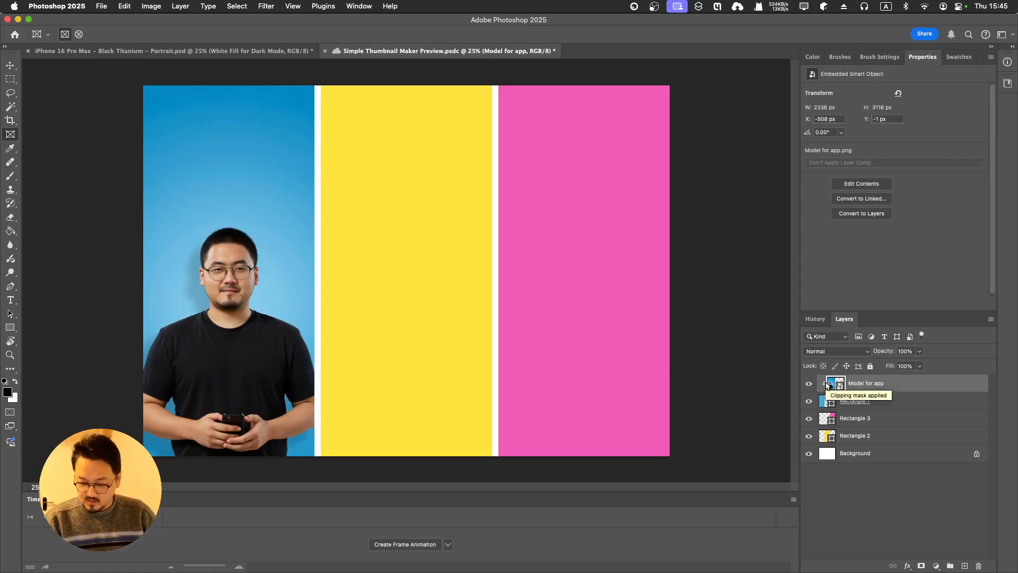
{"action": "key", "text": "super+v"}
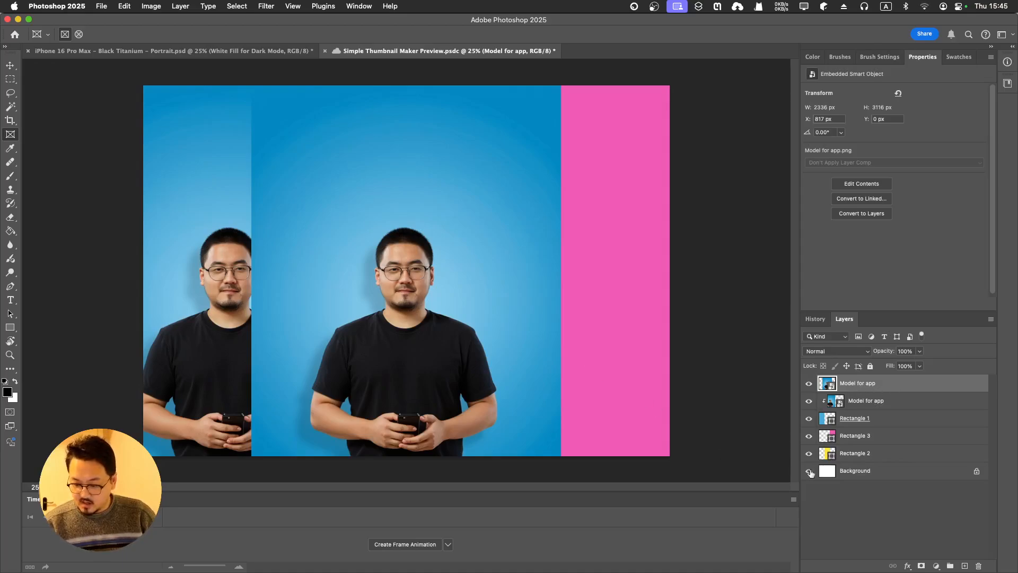
{"action": "key", "text": "super+s"}
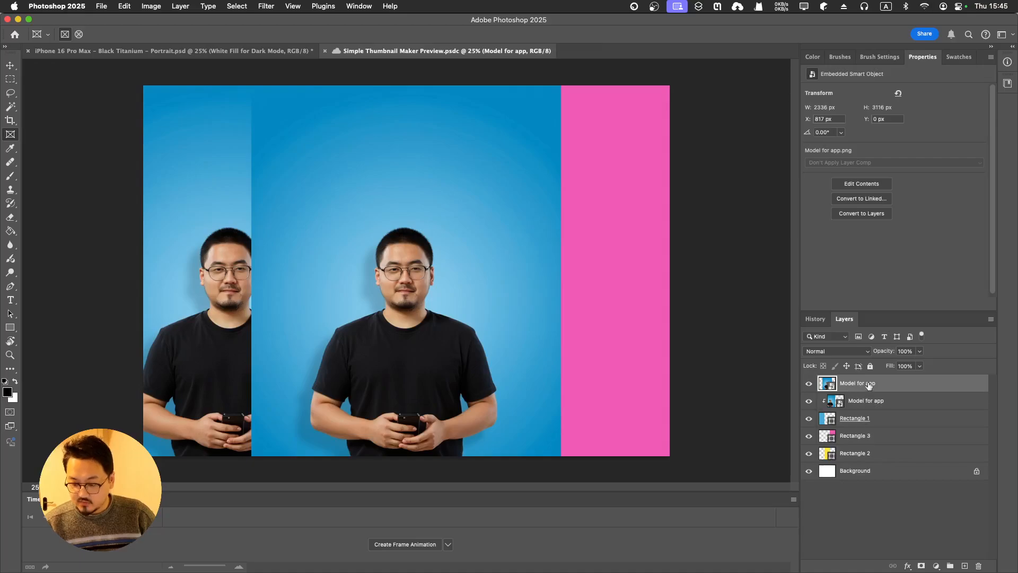
Move the copied Model for app layer directly above Rectangle 3 and clip it to that layer.
{"action": "left_click_drag", "start_coordinate": [868, 385], "coordinate": [870, 426]}
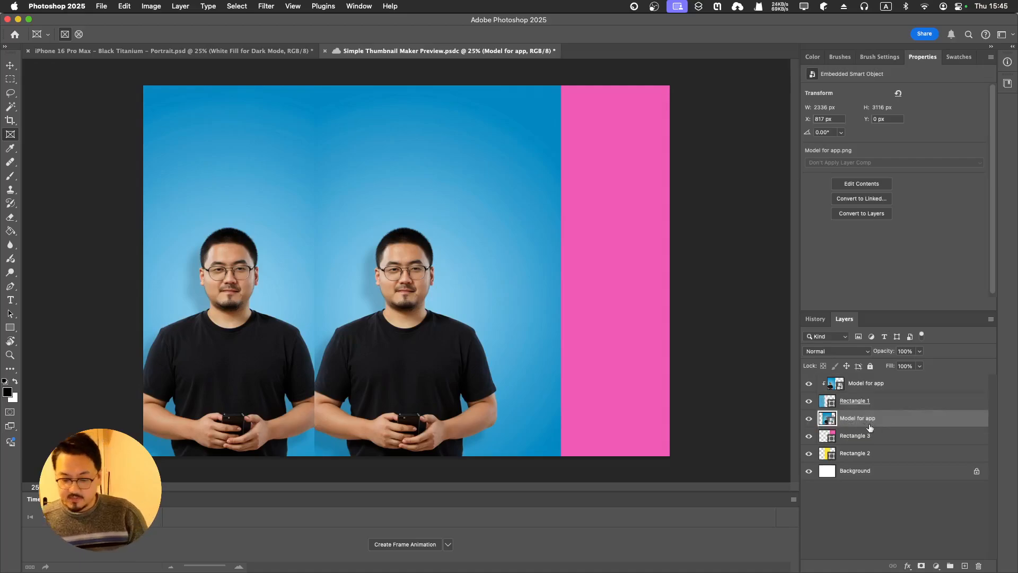
{"action": "right_click", "coordinate": [868, 424]}
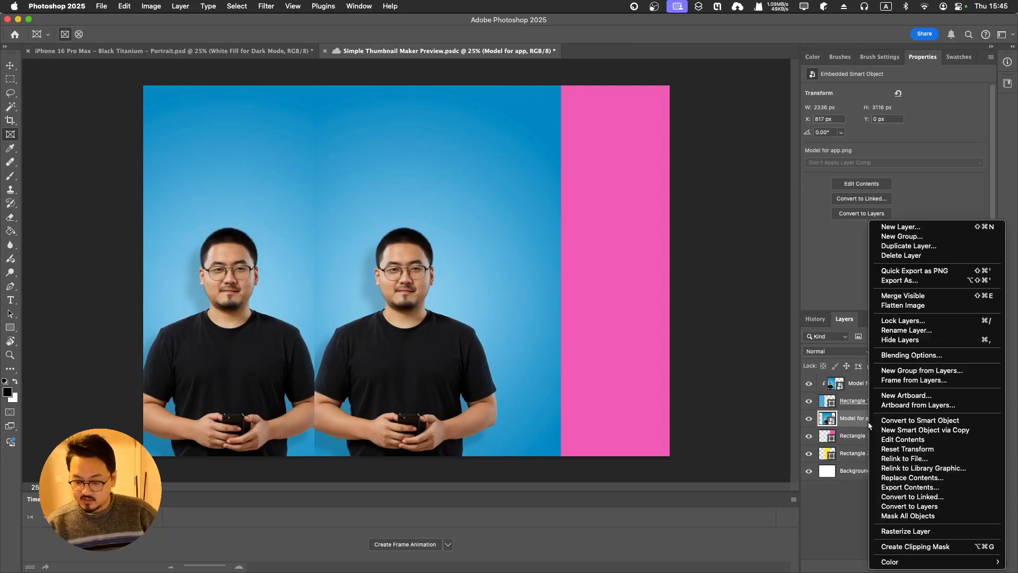
{"action": "left_click", "coordinate": [918, 548]}
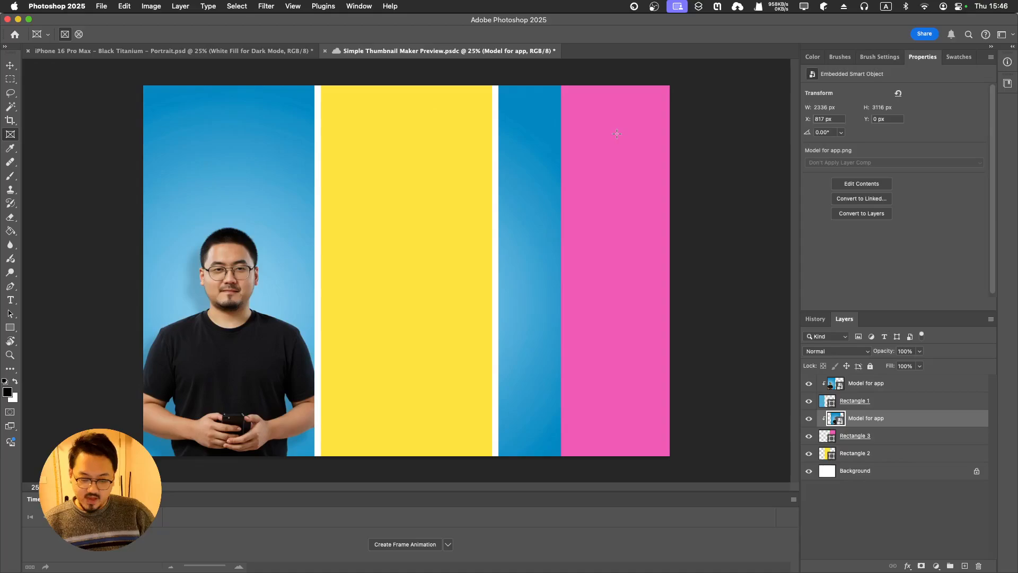
Free-transform the clipped model copy and move it over the pink panel, to about X 3360 px, Y 1524 px.
{"action": "key", "text": "super+t"}
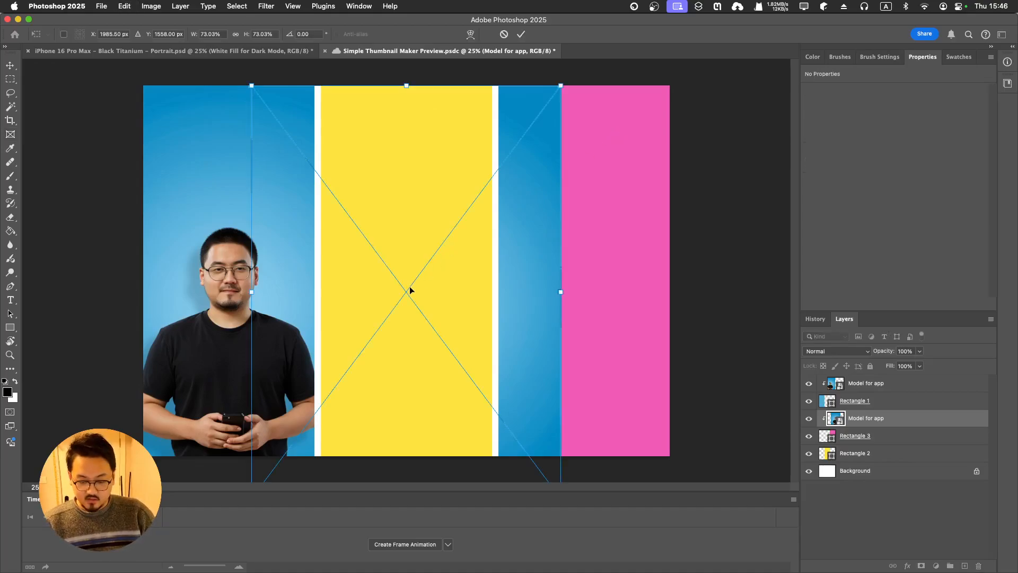
{"action": "left_click_drag", "start_coordinate": [409, 290], "coordinate": [594, 287]}
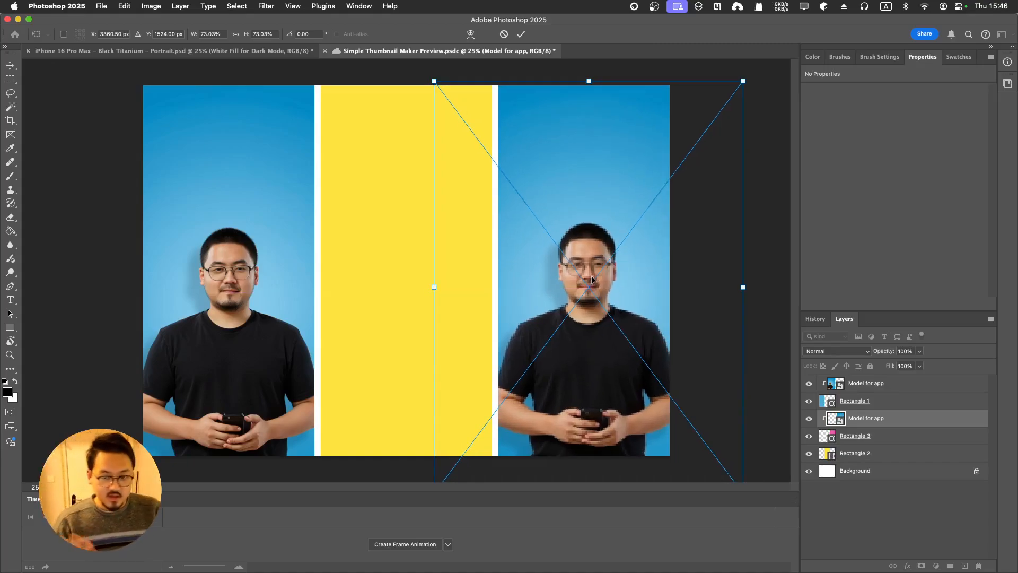
Look through the device bezel downloads on the Apple Design Resources page in Chrome, and return to the Photoshop document.
{"action": "key", "text": "ctrl+Up"}
{"action": "left_click", "coordinate": [551, 212]}
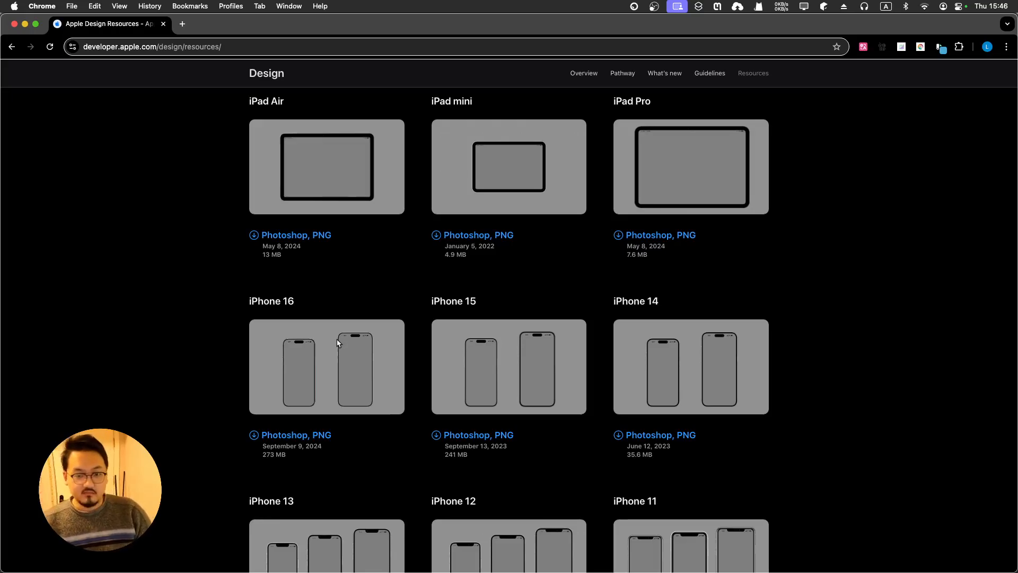
{"action": "scroll", "coordinate": [468, 368], "scroll_direction": "down", "scroll_amount": 10}
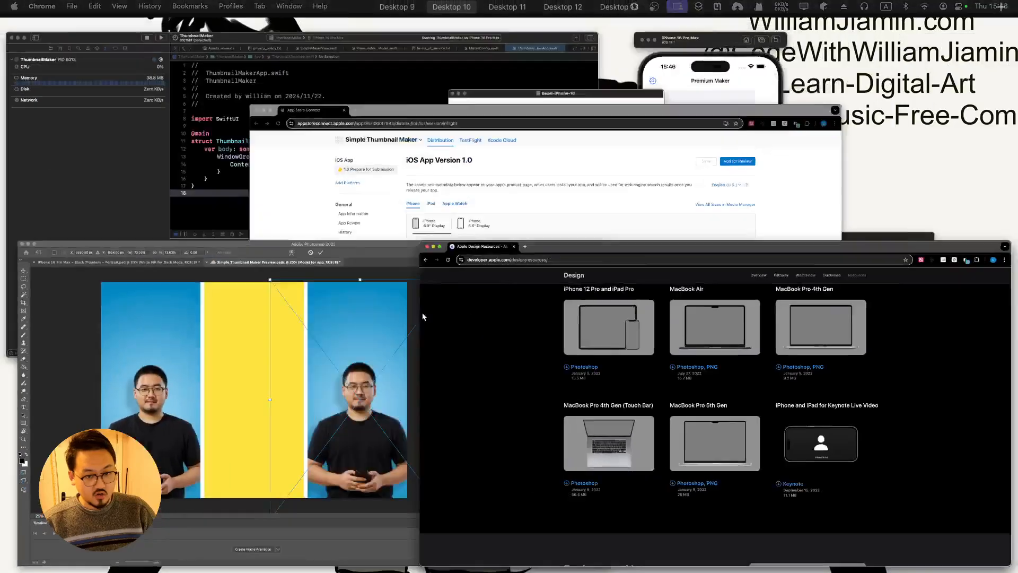
{"action": "key", "text": "ctrl+Up"}
{"action": "key", "text": "ctrl+Up"}
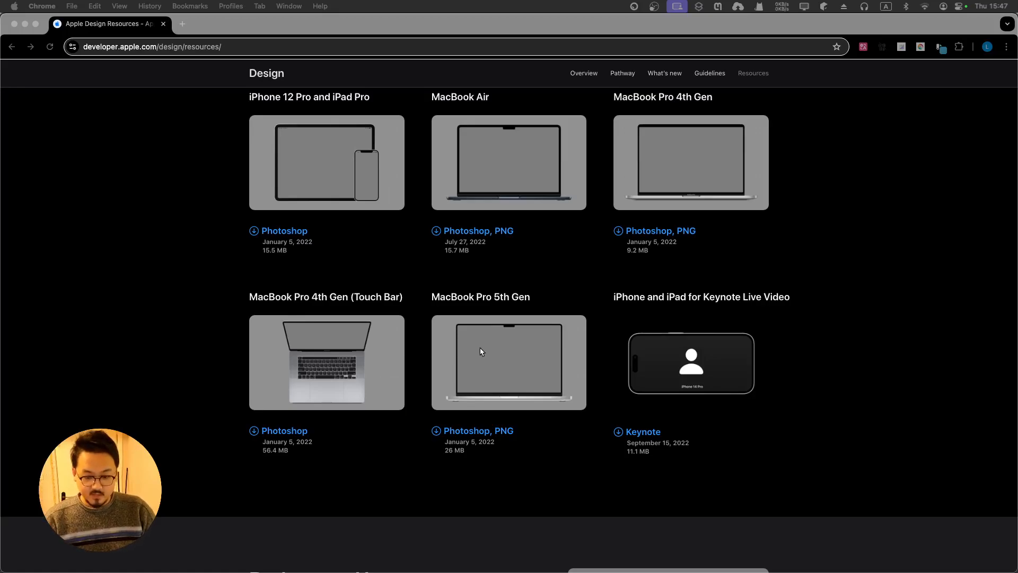
{"action": "key", "text": "ctrl+Up"}
{"action": "left_click", "coordinate": [197, 395]}
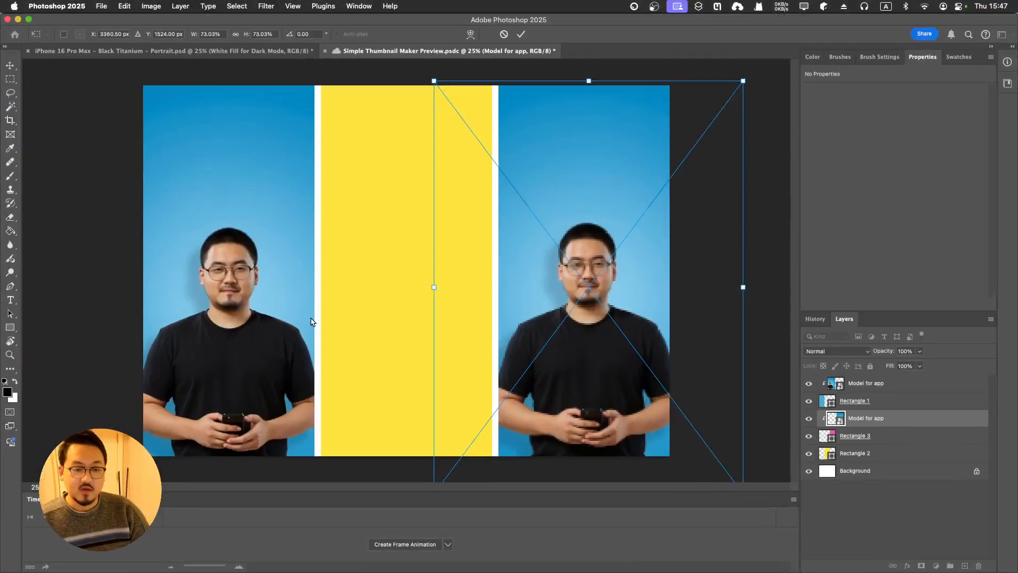